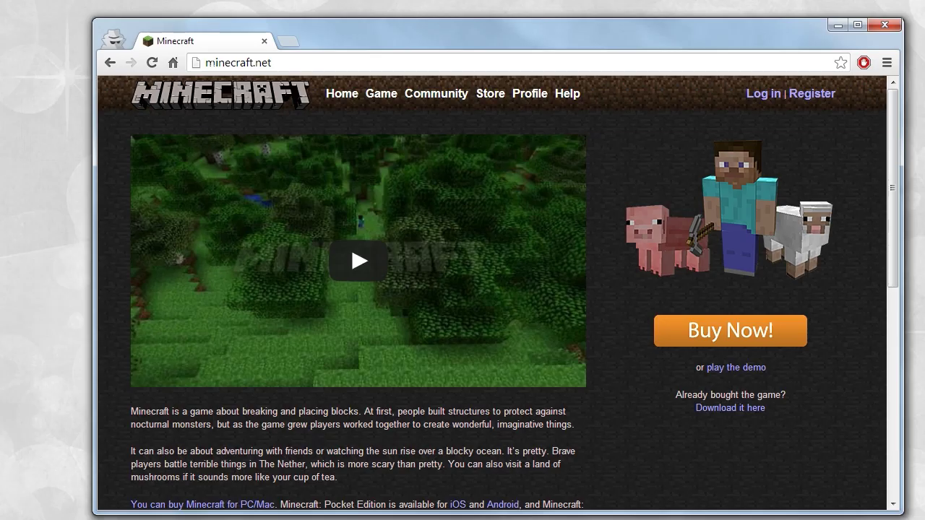
- Download Minecraft.exe from the minecraft.net download page and bring up its download-item options
{"action": "left_click", "coordinate": [733, 410]}
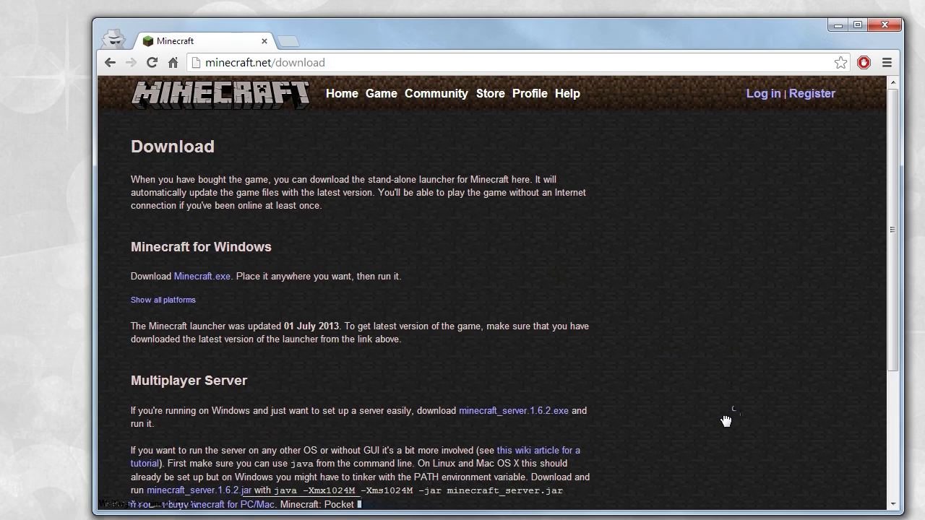
{"action": "left_click", "coordinate": [213, 282]}
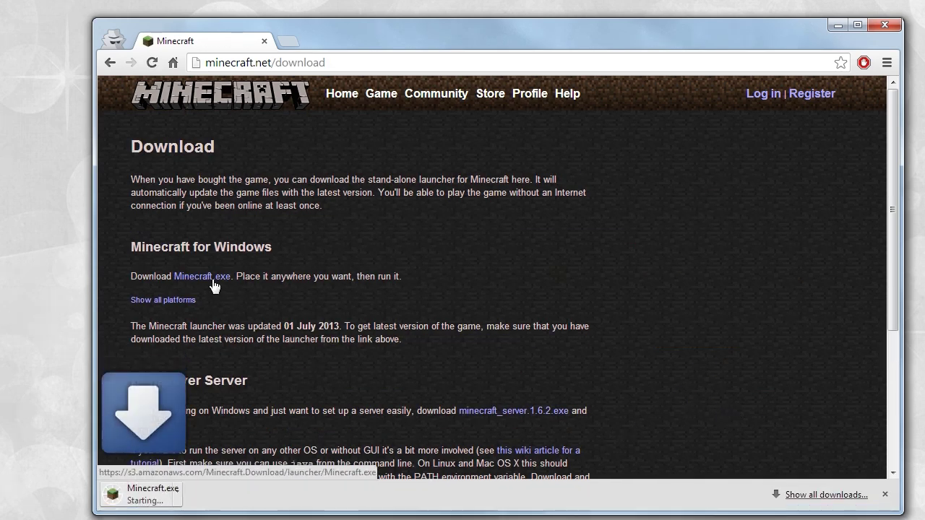
{"action": "left_click", "coordinate": [172, 302]}
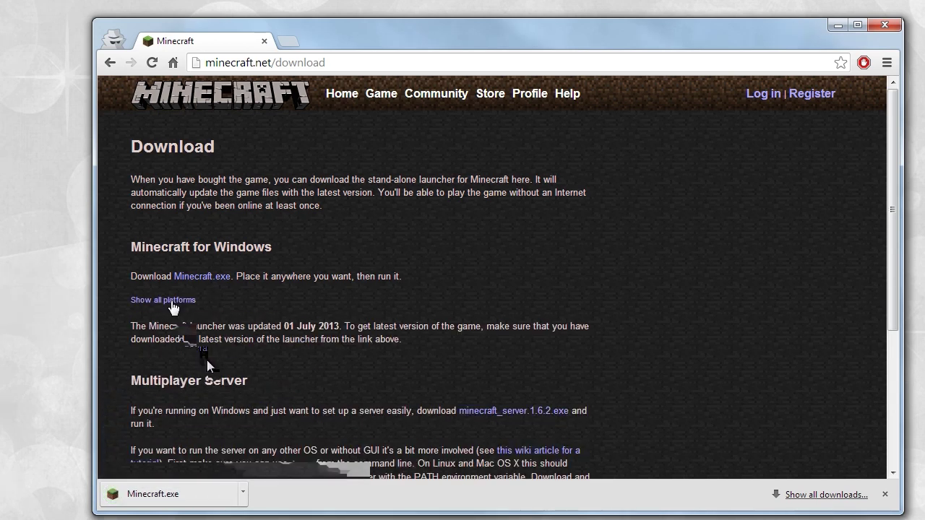
{"action": "left_click", "coordinate": [243, 498]}
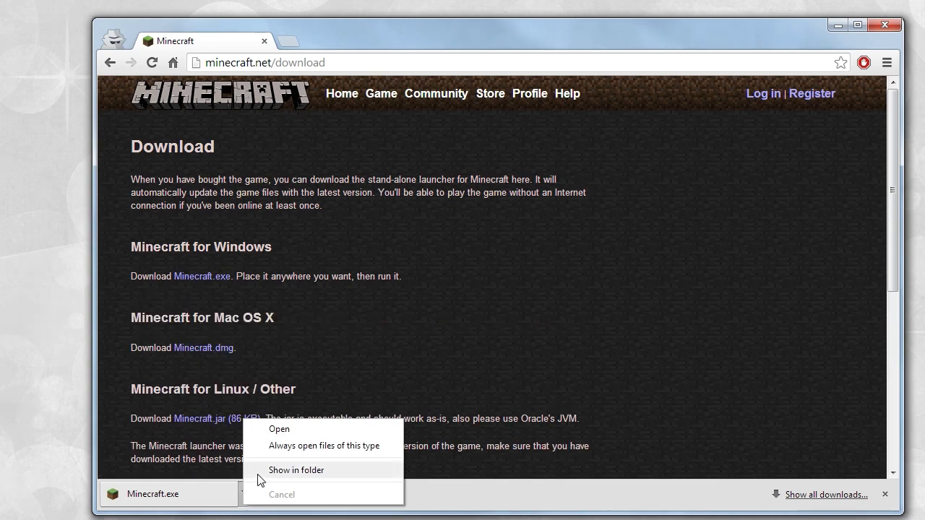
- Show the downloaded Minecraft.exe in its folder and paste a copy into C:\Minecraft
{"action": "left_click", "coordinate": [296, 470]}
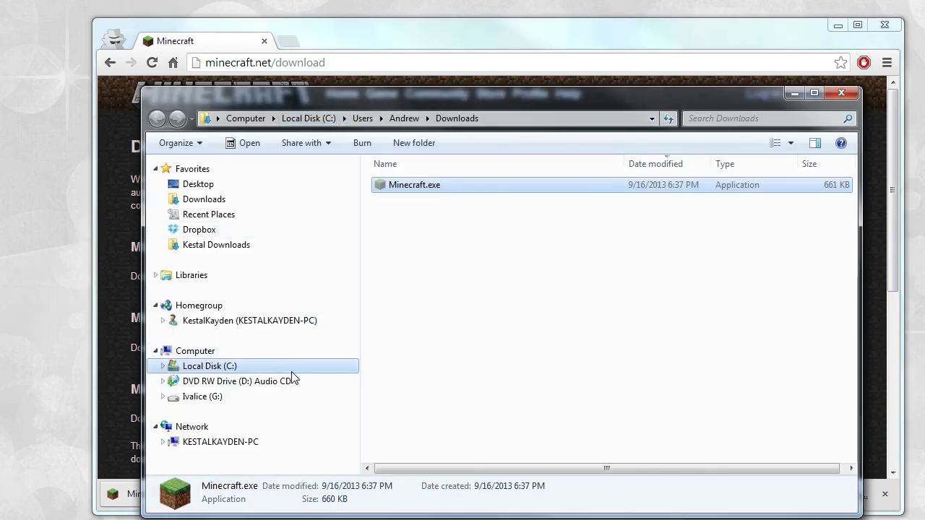
{"action": "left_click", "coordinate": [291, 371]}
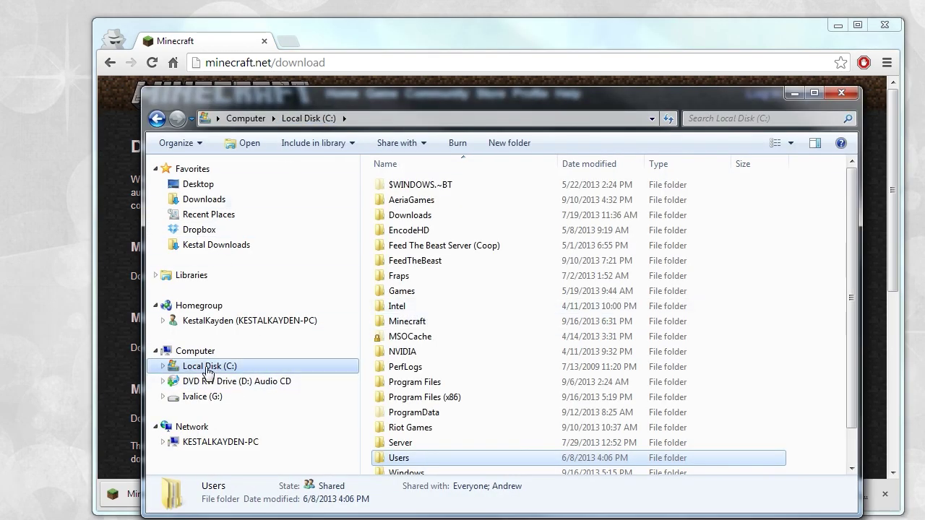
{"action": "double_click", "coordinate": [406, 321]}
{"action": "key", "text": "ctrl+v"}
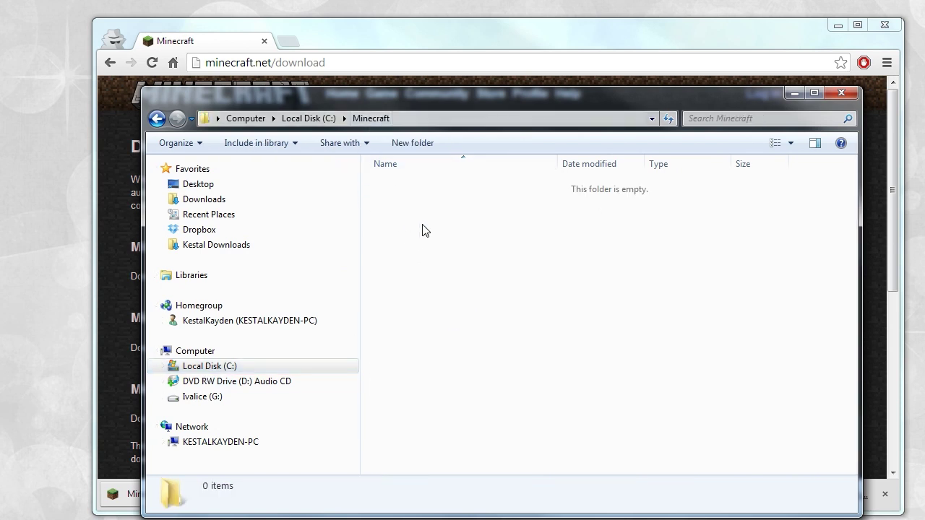
{"action": "left_click", "coordinate": [448, 190]}
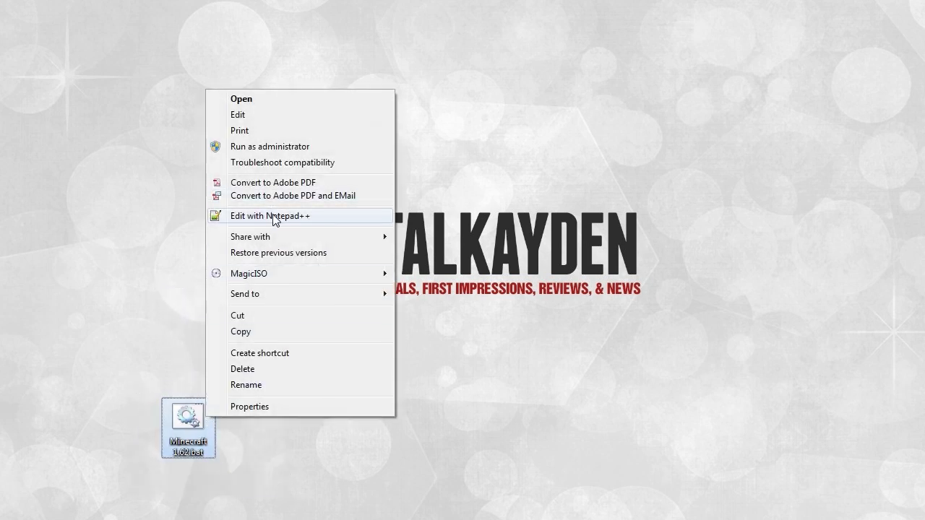
- Delete '1.6.2' from the APPDATA path on line 1 of Minecraft 1.62.bat and save
{"action": "left_click", "coordinate": [272, 215]}
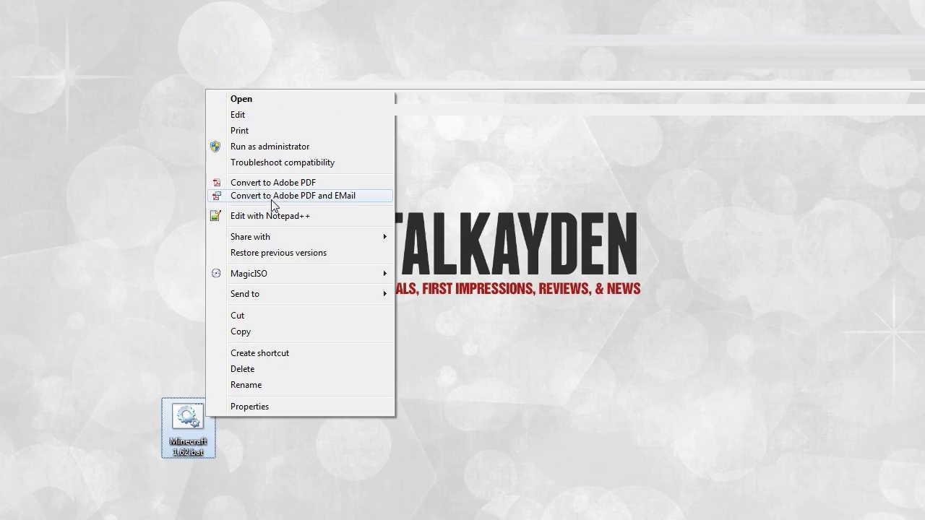
{"action": "left_click_drag", "start_coordinate": [296, 92], "coordinate": [272, 91]}
{"action": "key", "text": "BackSpace"}
{"action": "key", "text": "BackSpace"}
{"action": "key", "text": "ctrl+s"}
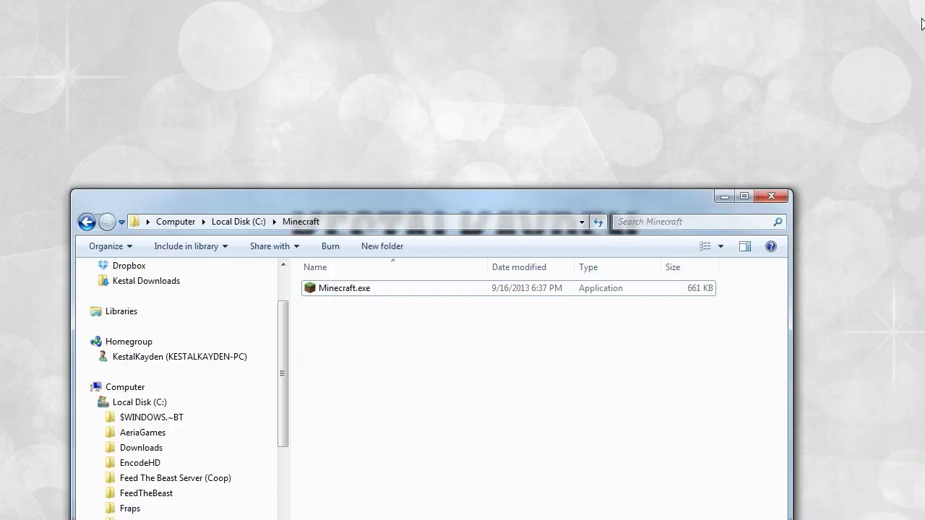
- Log in to the Minecraft Launcher with the account username and password, then close the Chrome help window
{"action": "left_click_drag", "start_coordinate": [648, 204], "coordinate": [688, 62]}
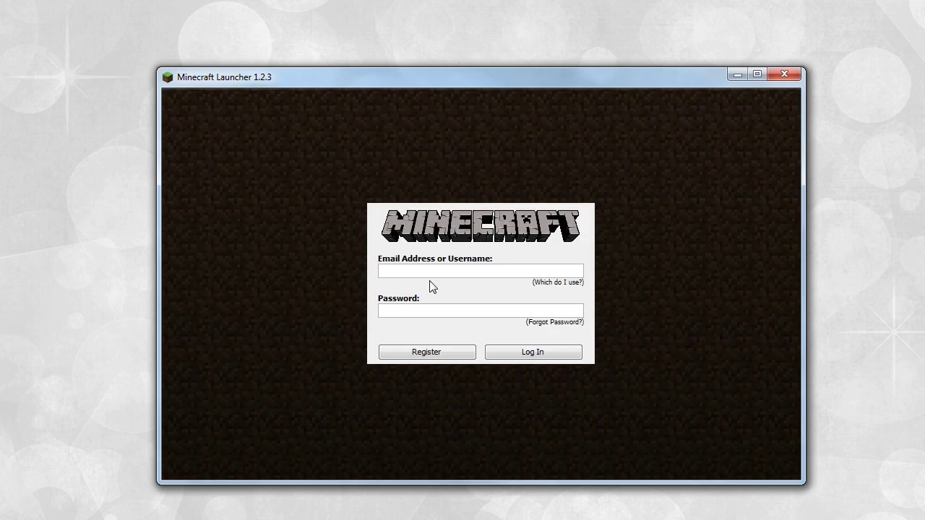
{"action": "left_click", "coordinate": [432, 272]}
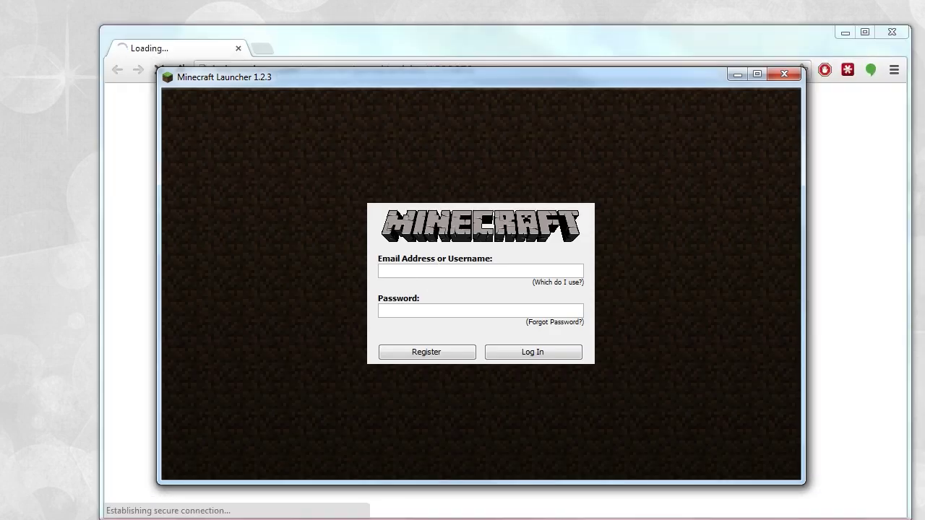
{"action": "type", "text": "kestalkayden"}
{"action": "key", "text": "Tab"}
{"action": "type", "text": "•••••••••••"}
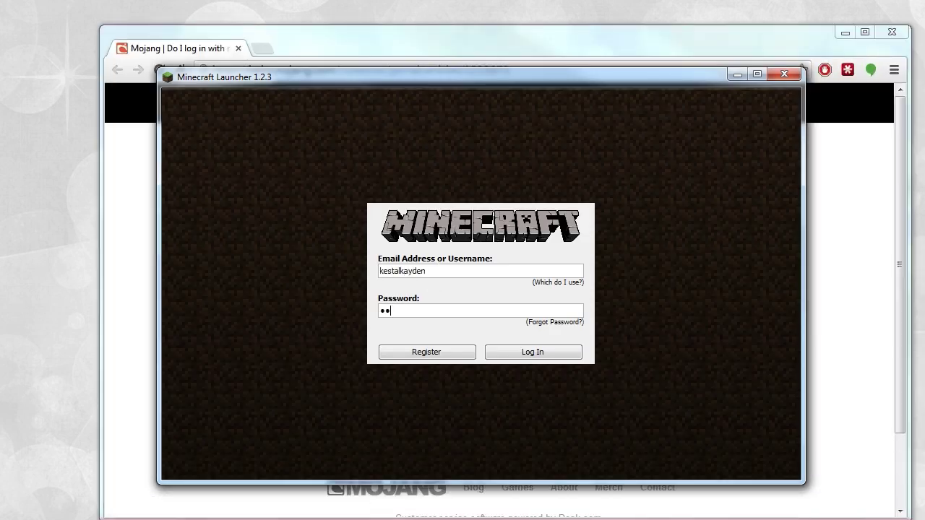
{"action": "left_click", "coordinate": [560, 347]}
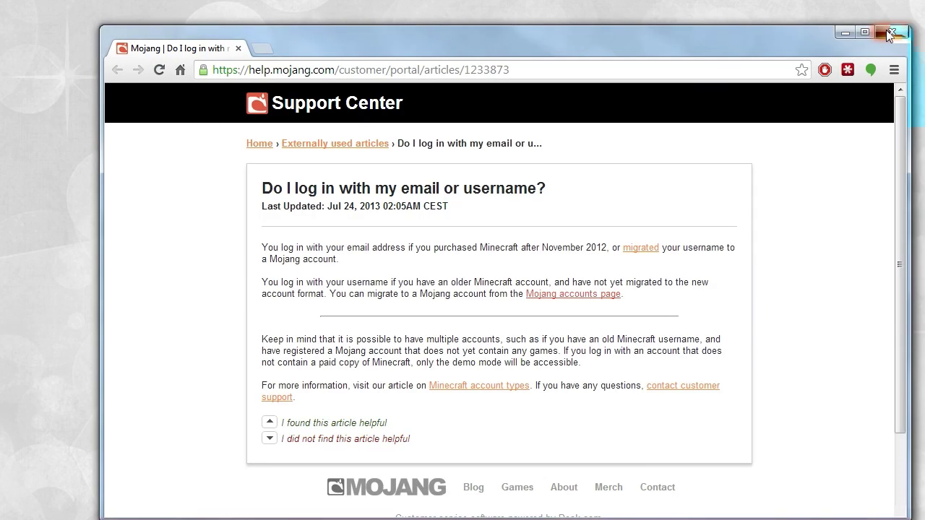
{"action": "left_click", "coordinate": [889, 35]}
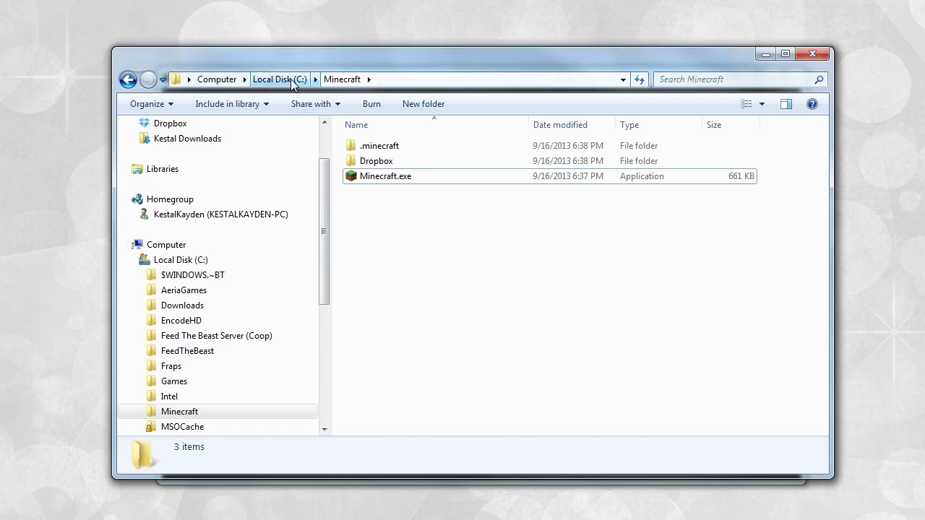
- Reposition the Explorer window to view .minecraft, Dropbox and Minecraft.exe in C:\Minecraft
{"action": "left_click_drag", "start_coordinate": [304, 64], "coordinate": [346, 87]}
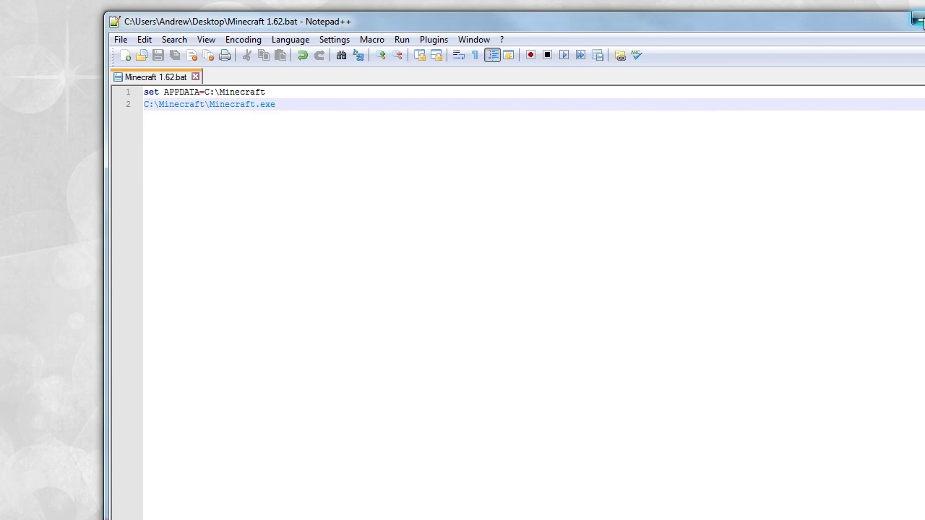
{"action": "left_click", "coordinate": [923, 22]}
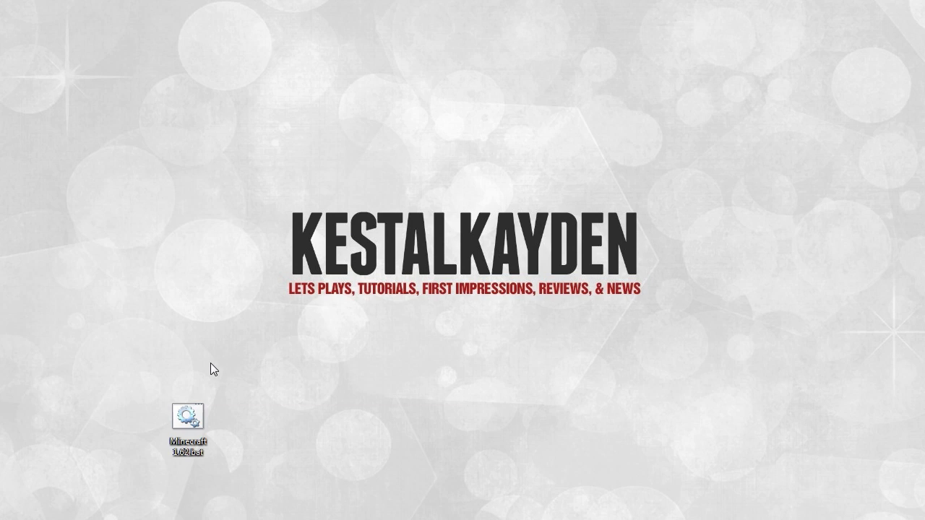
{"action": "right_click", "coordinate": [178, 431]}
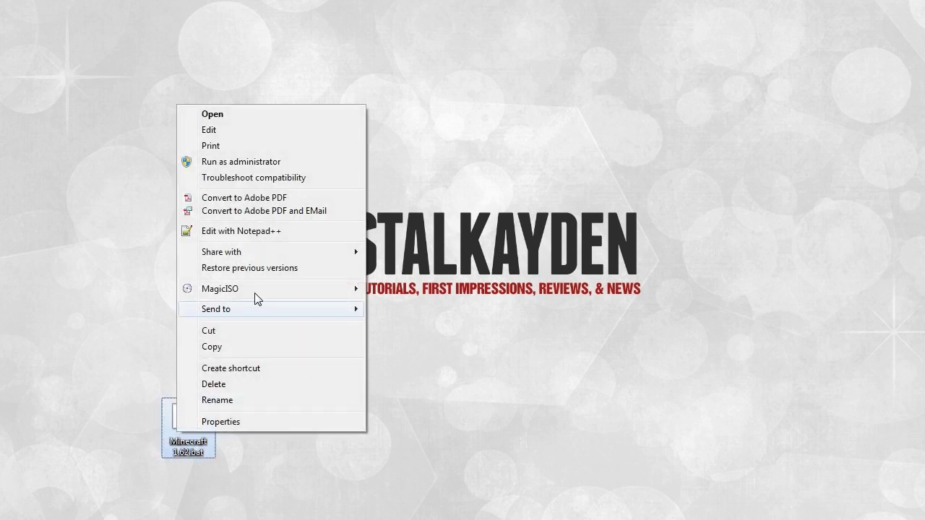
{"action": "left_click", "coordinate": [266, 239]}
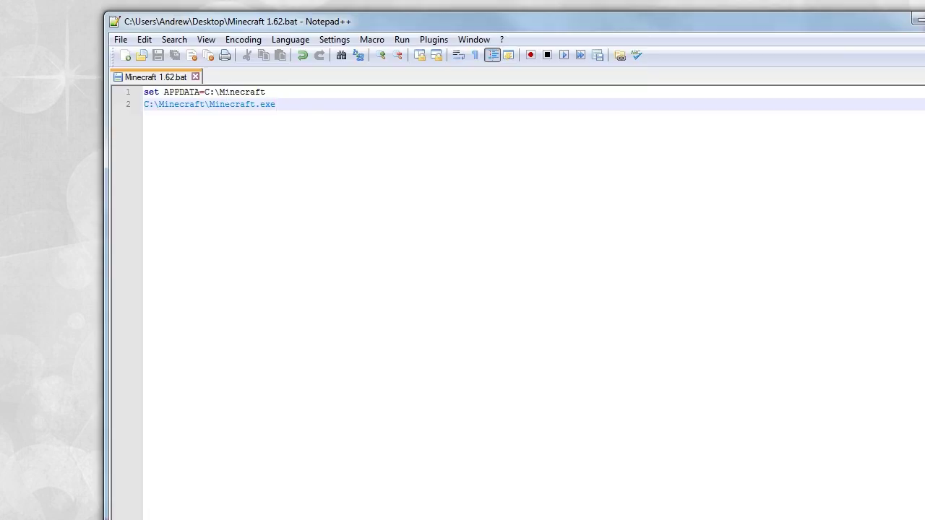
{"action": "double_click", "coordinate": [242, 92]}
{"action": "key", "text": "ctrl+a"}
{"action": "double_click", "coordinate": [217, 105]}
{"action": "left_click", "coordinate": [214, 92]}
{"action": "left_click_drag", "start_coordinate": [219, 92], "coordinate": [268, 89]}
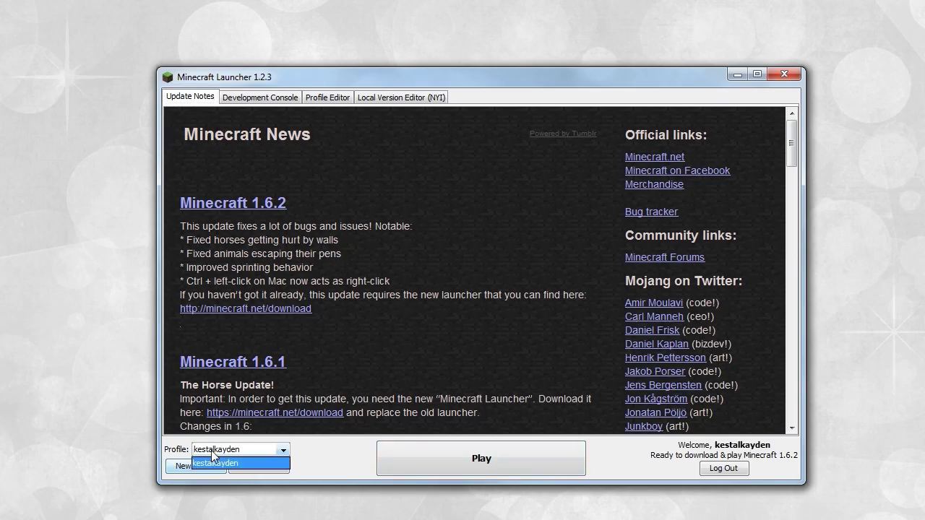
{"action": "left_click", "coordinate": [212, 451]}
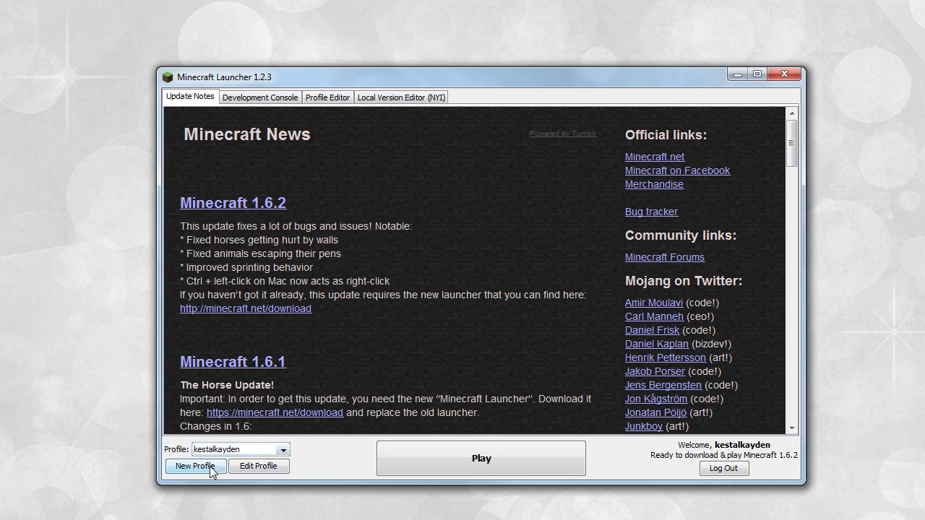
- Look through the existing profiles in the Profile dropdown, then create a New Profile
{"action": "left_click", "coordinate": [231, 446]}
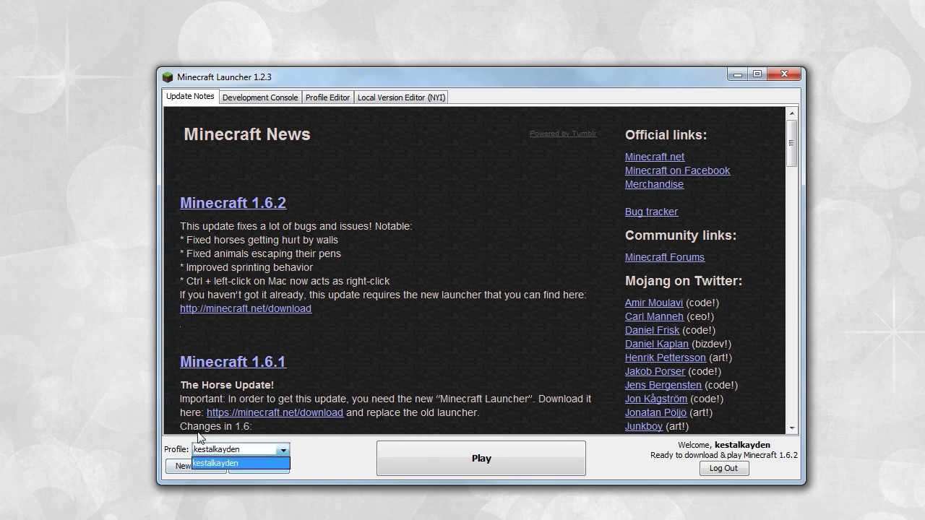
{"action": "scroll", "coordinate": [199, 432], "scroll_direction": "down", "scroll_amount": 5}
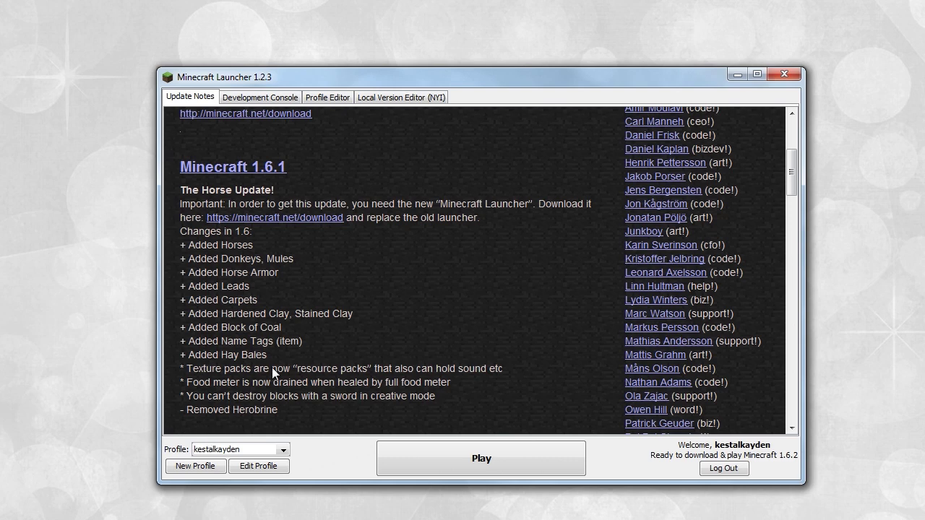
{"action": "scroll", "coordinate": [272, 367], "scroll_direction": "up", "scroll_amount": 5}
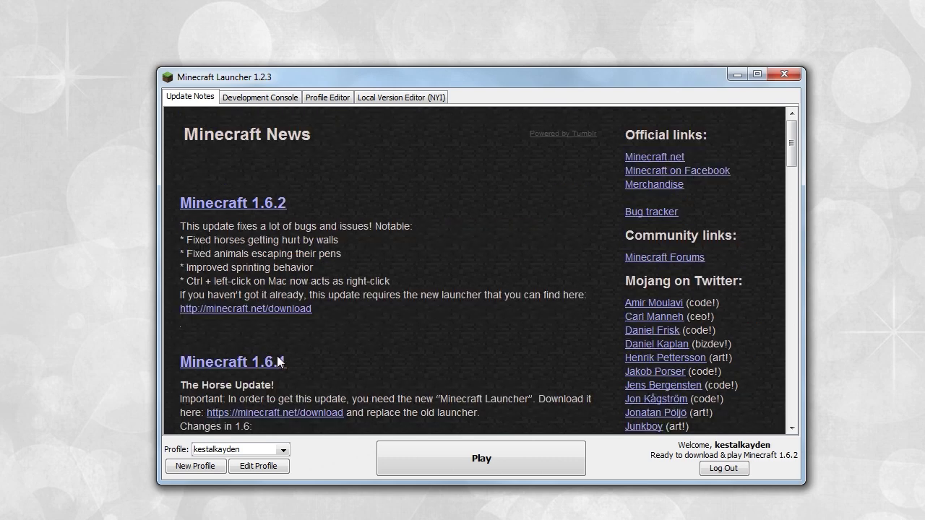
{"action": "left_click", "coordinate": [195, 466]}
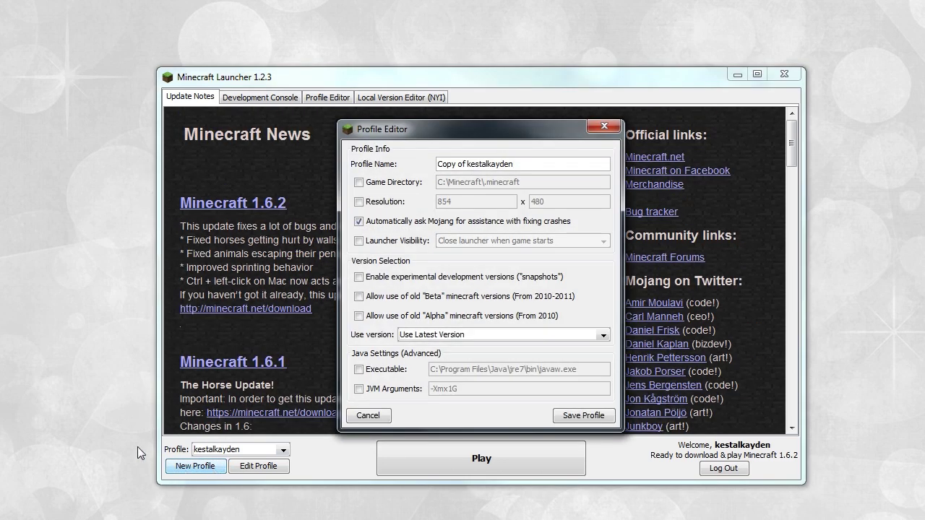
- Name the profile 'Modded Lets Play' and set its game directory to C:\Minecraft\1.6.2\.minecraft
{"action": "key", "text": "Escape"}
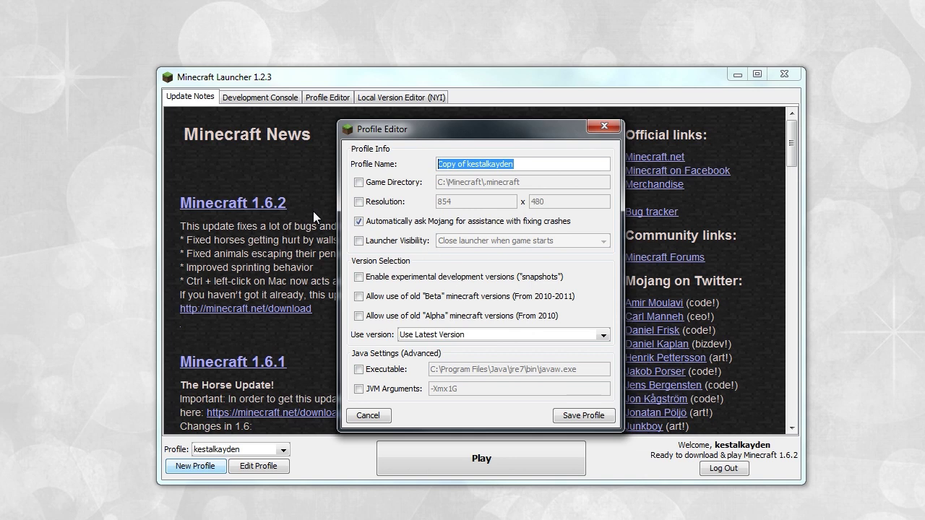
{"action": "type", "text": "Modd"}
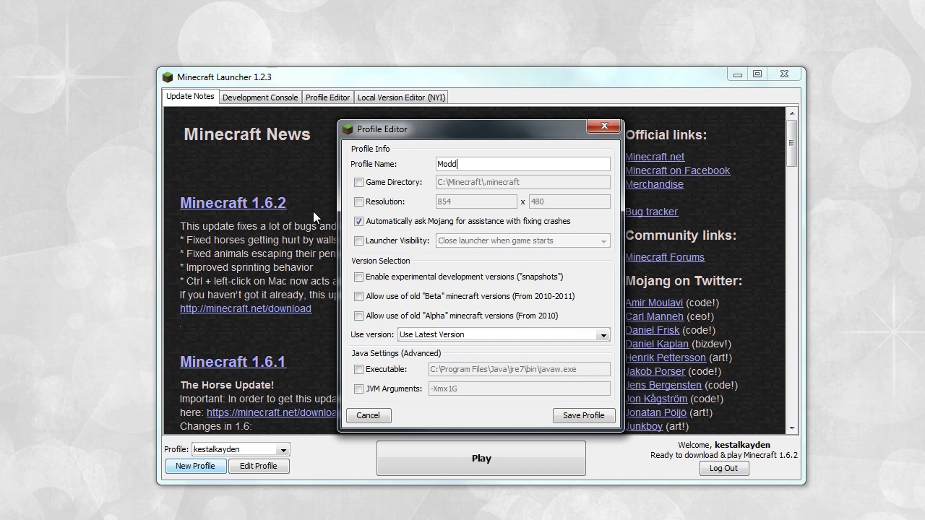
{"action": "type", "text": "ed Lets Play"}
{"action": "left_click", "coordinate": [368, 183]}
{"action": "left_click", "coordinate": [486, 182]}
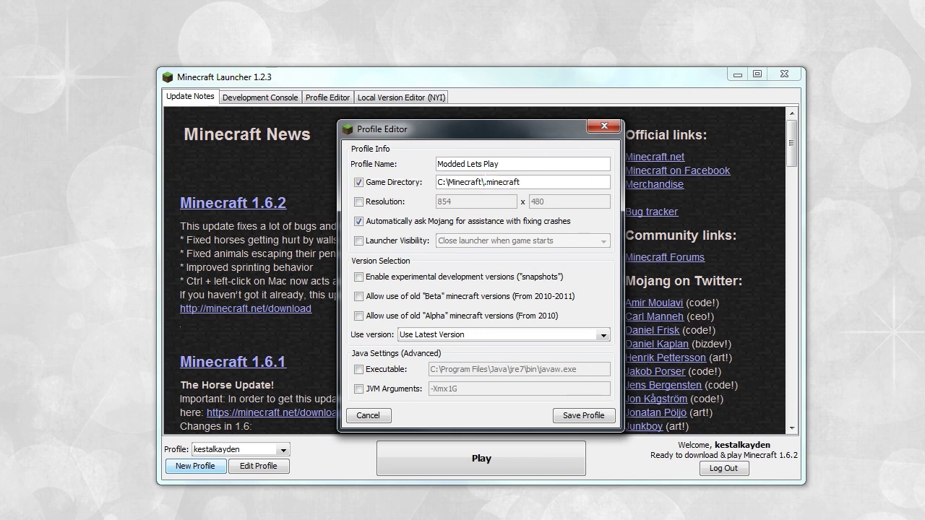
{"action": "type", "text": "1.6.2\\"}
- Set the resolution to 1280 x 720 and turn off automatically asking Mojang about crashes
{"action": "left_click", "coordinate": [359, 202]}
{"action": "key", "text": "ctrl+a"}
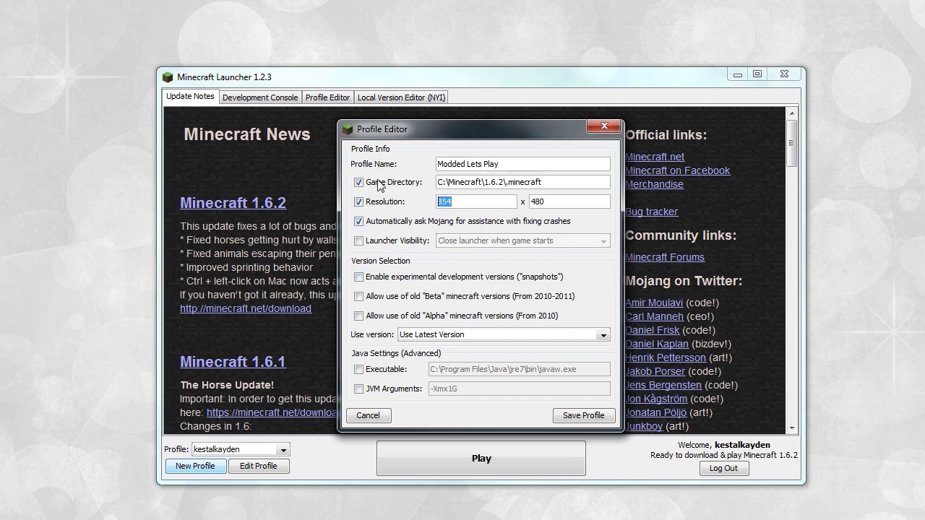
{"action": "type", "text": "1280"}
{"action": "key", "text": "Tab"}
{"action": "key", "text": "BackSpace"}
{"action": "key", "text": "BackSpace"}
{"action": "key", "text": "BackSpace"}
{"action": "type", "text": "720"}
{"action": "left_click", "coordinate": [383, 223]}
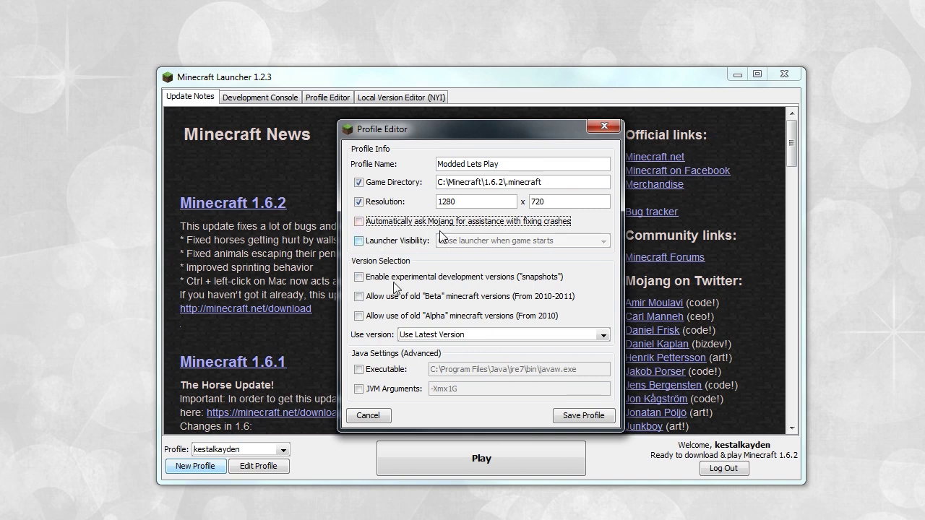
- Enable JVM Arguments and change the memory setting from -Xmx1G to -Xmx4G
{"action": "left_click", "coordinate": [390, 391]}
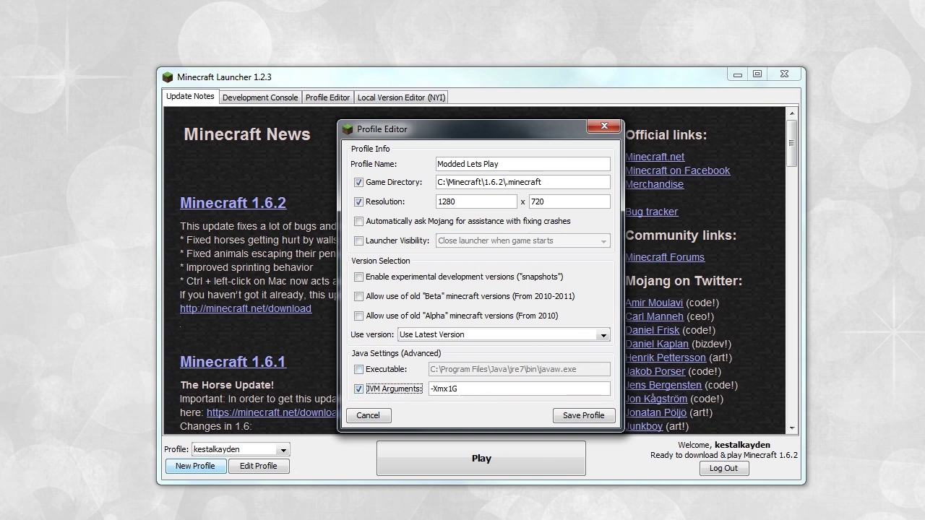
{"action": "left_click", "coordinate": [454, 389]}
{"action": "key", "text": "BackSpace"}
{"action": "type", "text": "4"}
{"action": "key", "text": "ctrl+a"}
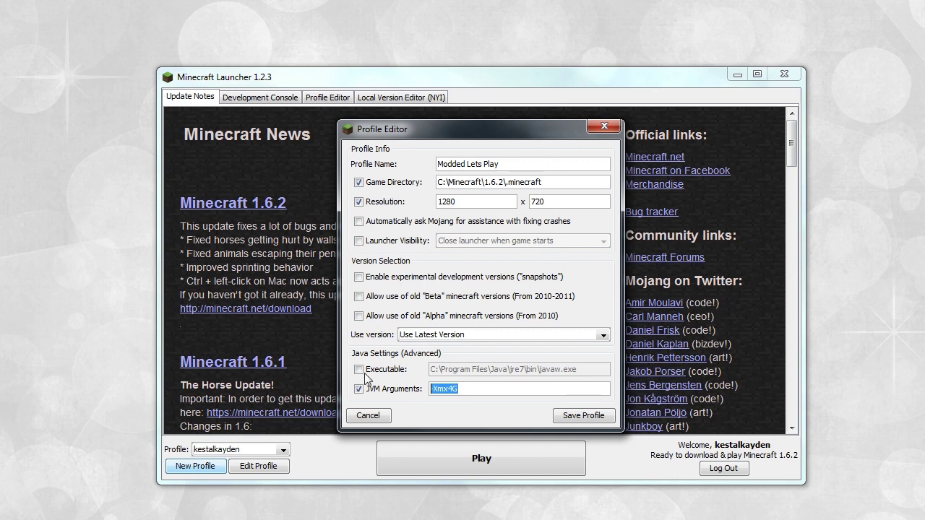
{"action": "key", "text": "End"}
{"action": "left_click_drag", "start_coordinate": [455, 389], "coordinate": [449, 389]}
- Save and launch the Modded Lets Play profile, then browse Explorer to C:\Minecraft\1.6.2\.minecraft
{"action": "left_click", "coordinate": [569, 416]}
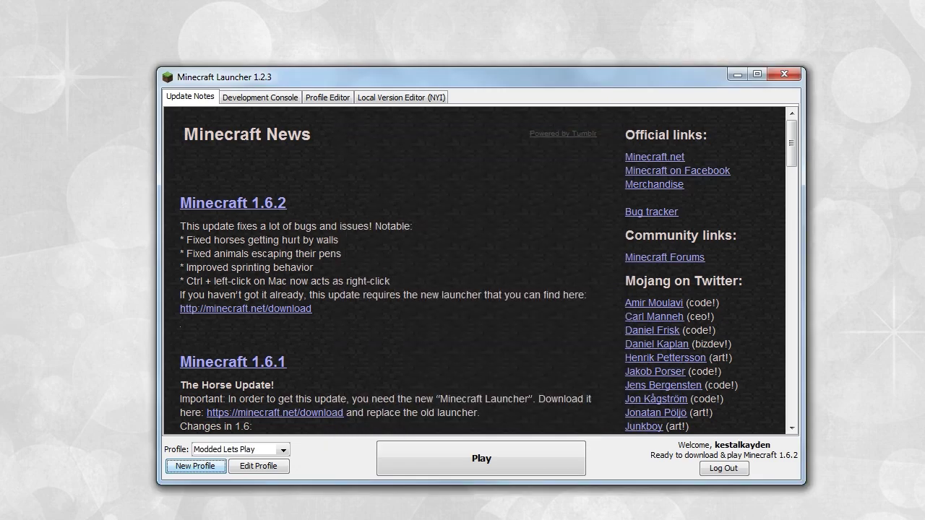
{"action": "left_click", "coordinate": [504, 463]}
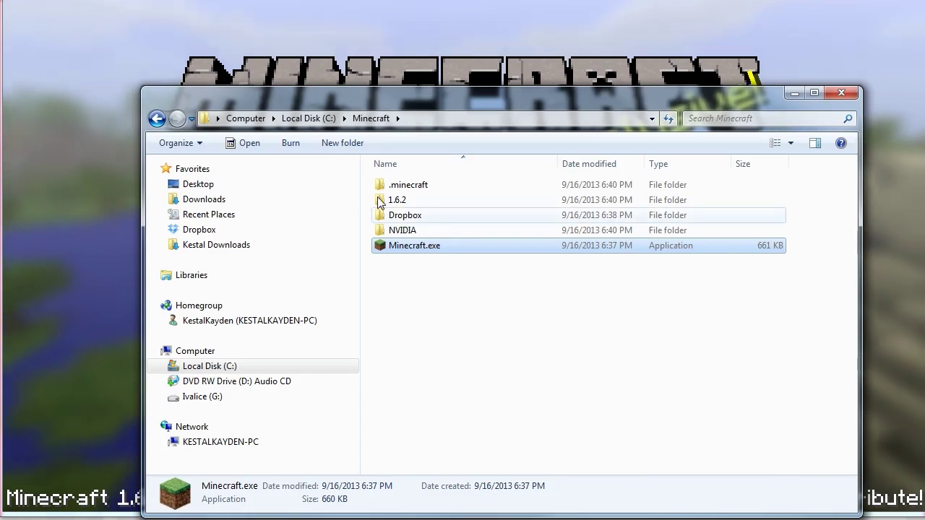
{"action": "double_click", "coordinate": [397, 201]}
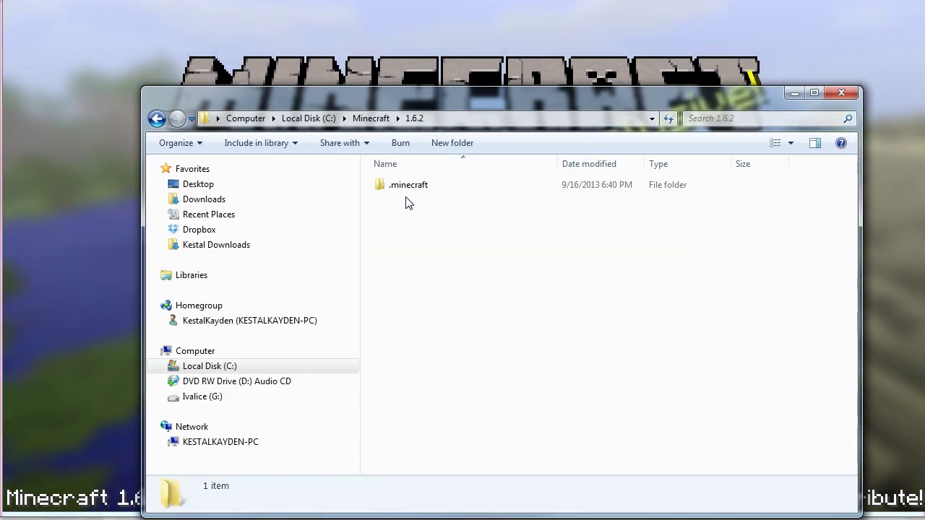
{"action": "double_click", "coordinate": [429, 190]}
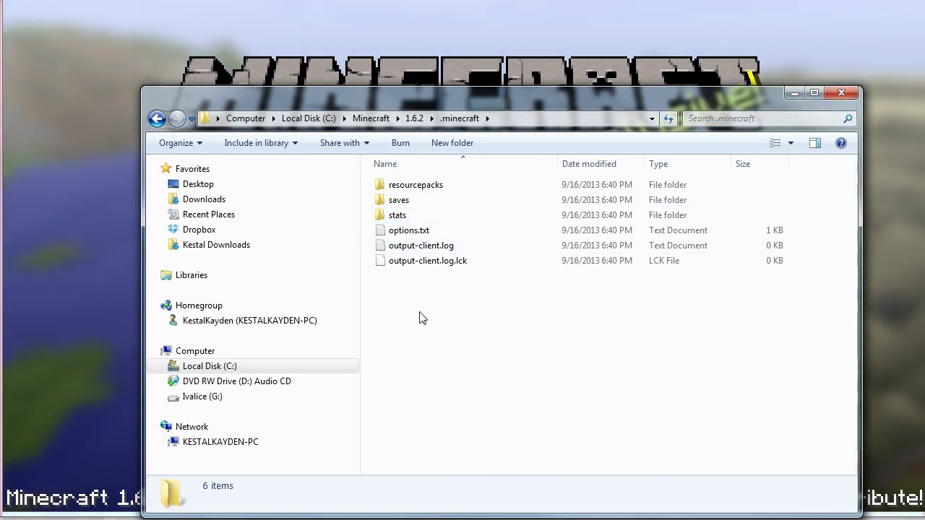
{"action": "left_click_drag", "start_coordinate": [419, 312], "coordinate": [510, 365]}
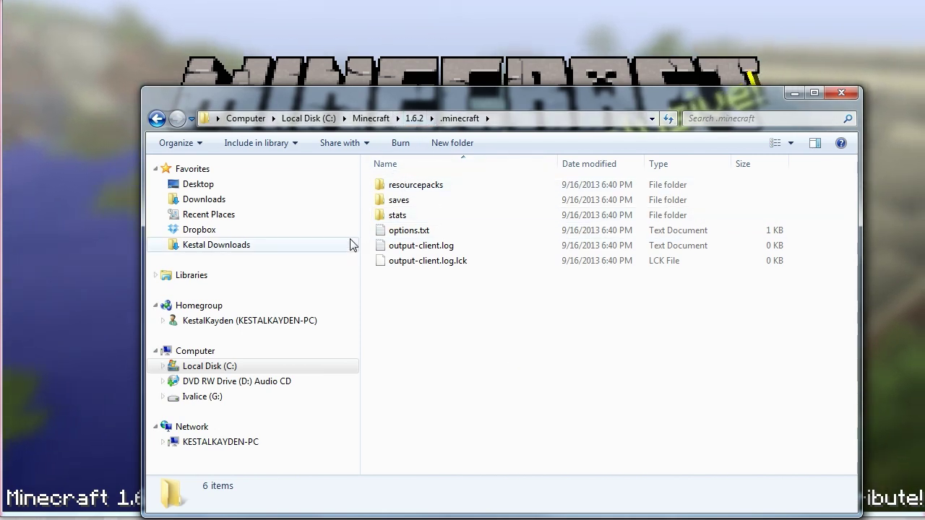
{"action": "left_click", "coordinate": [793, 93]}
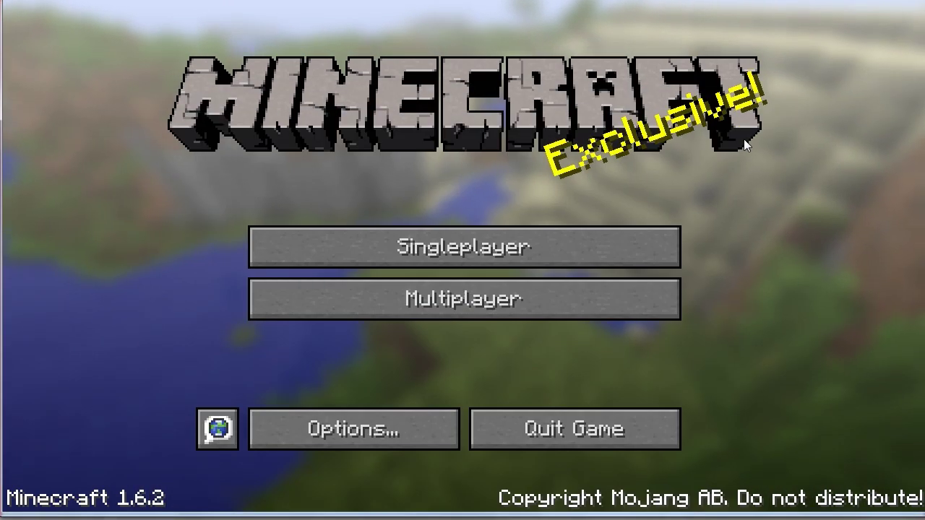